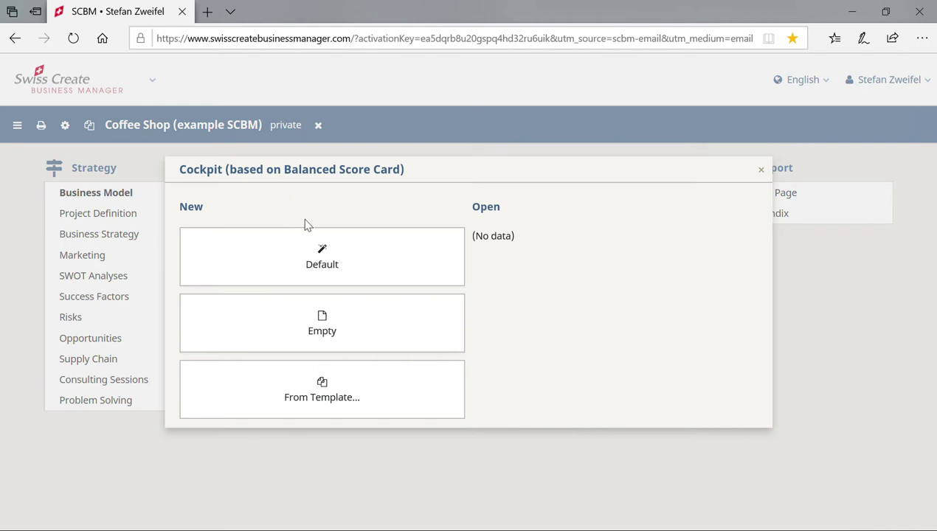
Step: Create a new Cockpit from the default layout and rename the Client objective Benefit as "big profit"
left_click(332, 250)
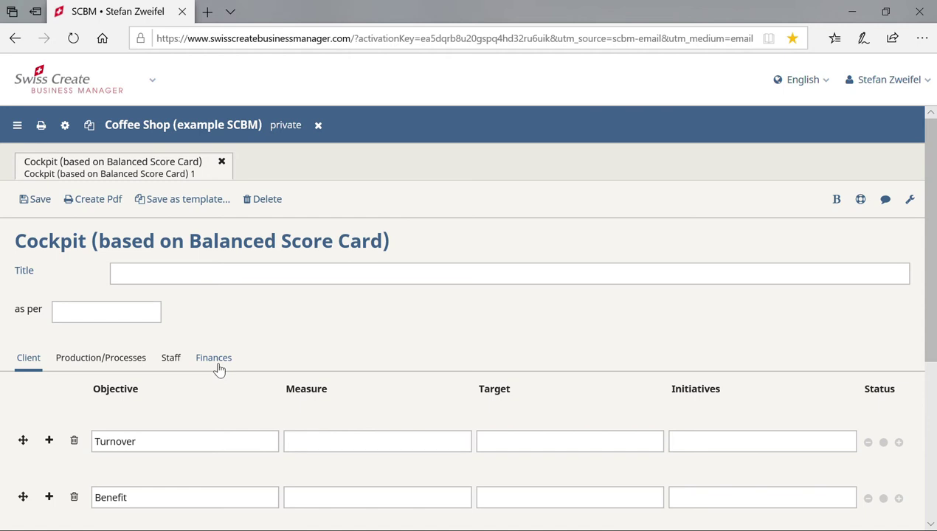
scroll(218, 371, "down", 2)
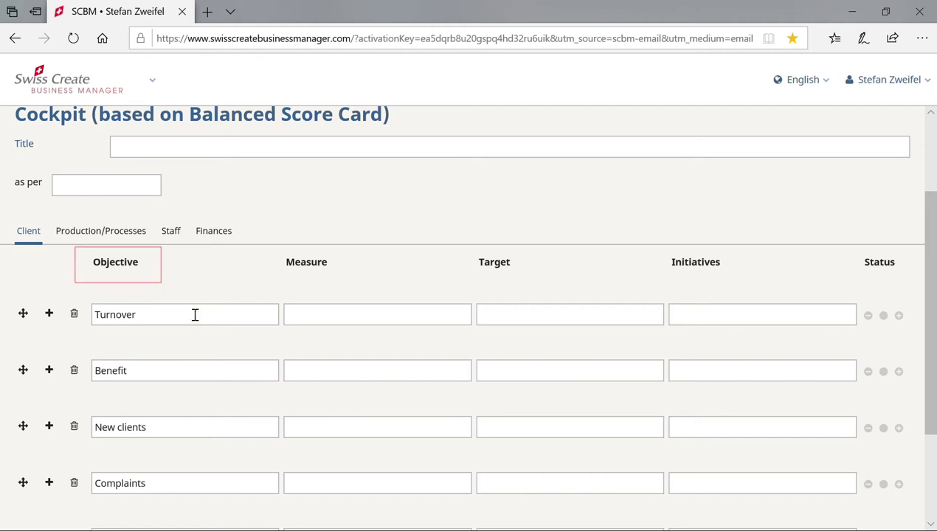
left_click(145, 318)
left_click(123, 376)
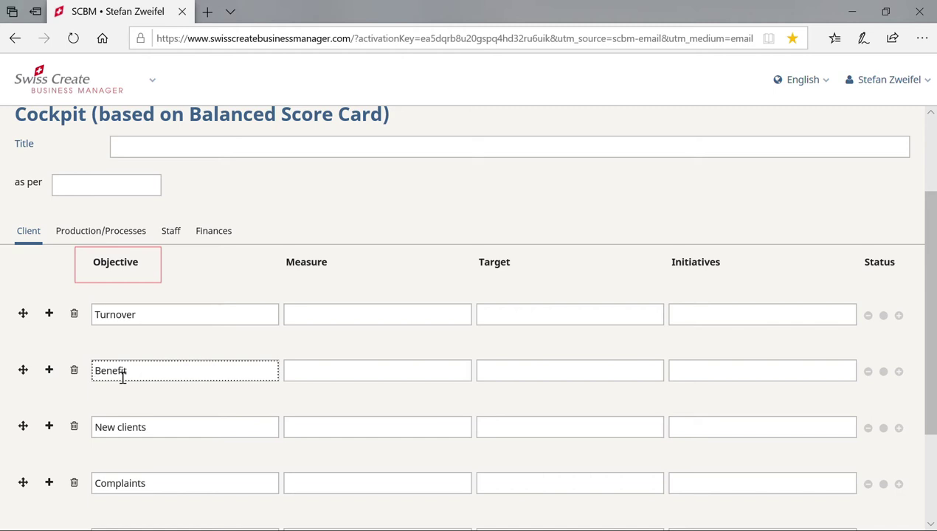
double_click(122, 377)
type("big profit")
Step: Delete the Complaints and Market presence objectives from the Client section
left_click(146, 432)
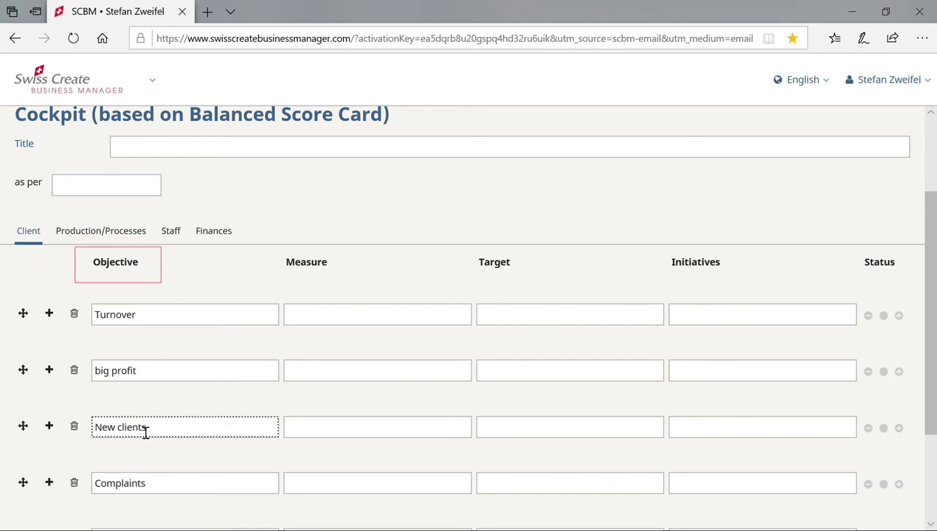
left_click(138, 493)
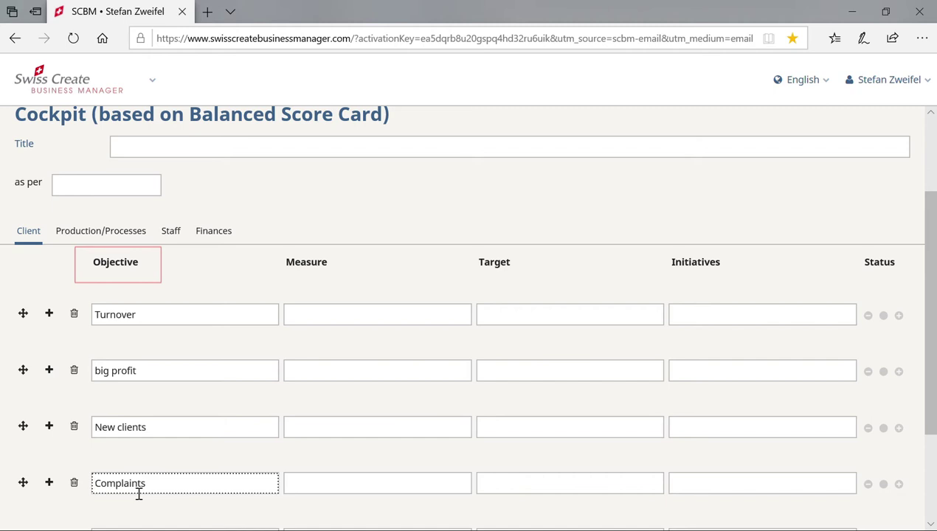
scroll(136, 490, "down", 2)
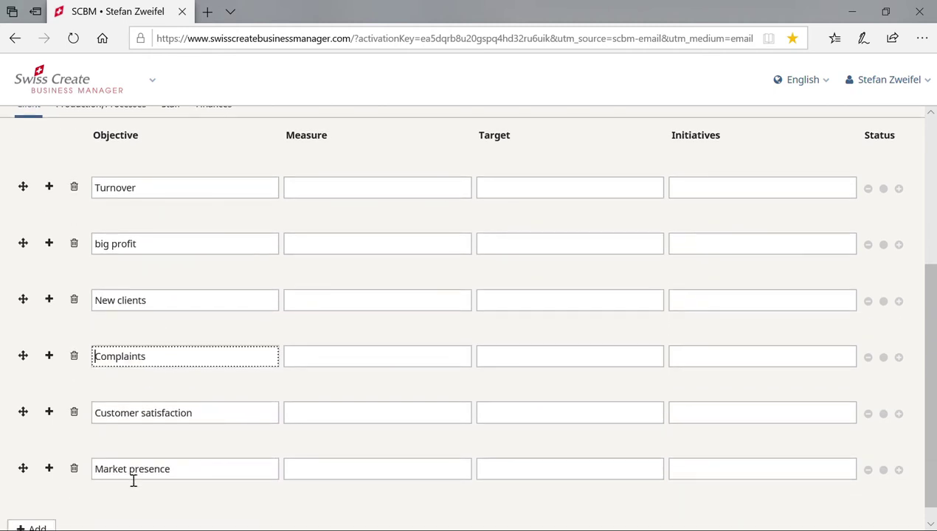
left_click(75, 357)
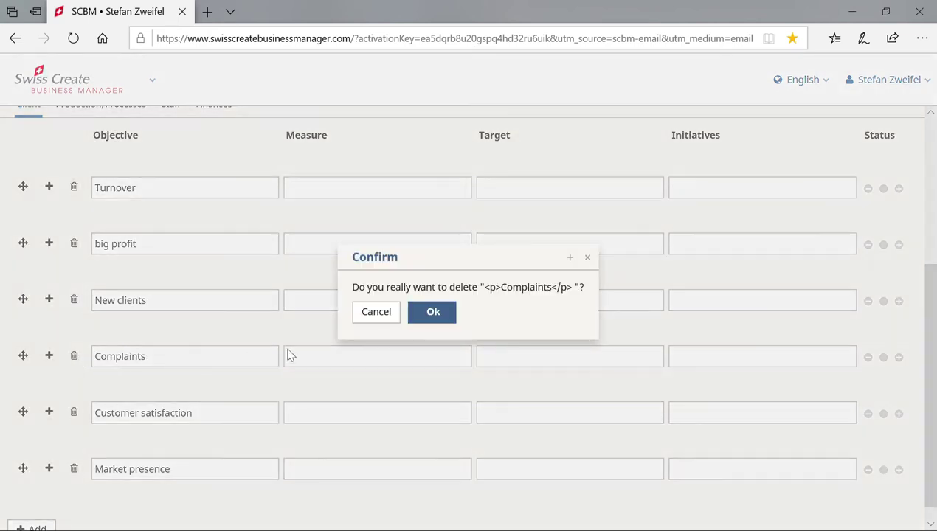
left_click(435, 317)
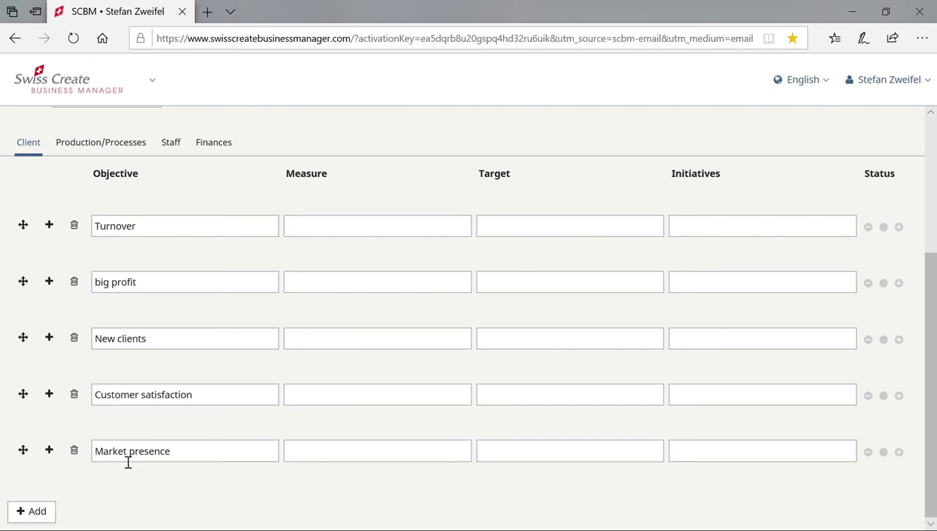
left_click(75, 451)
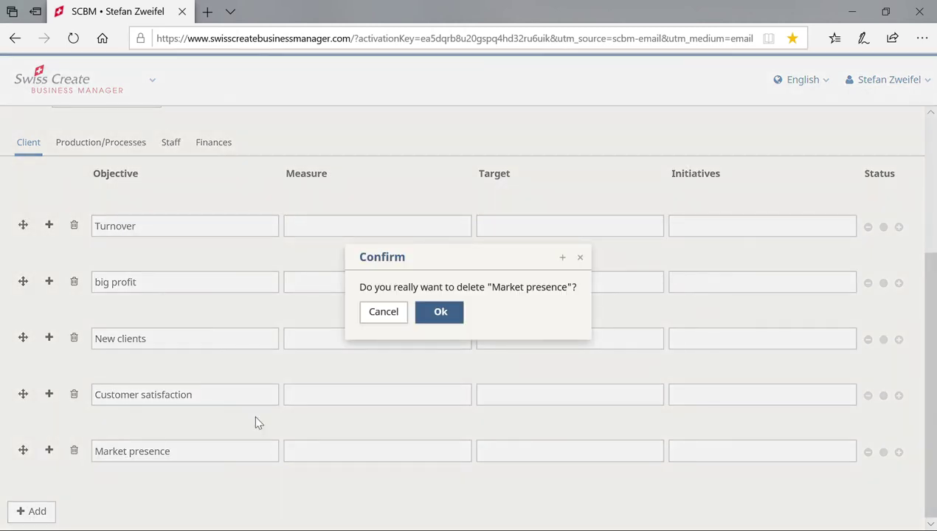
left_click(440, 313)
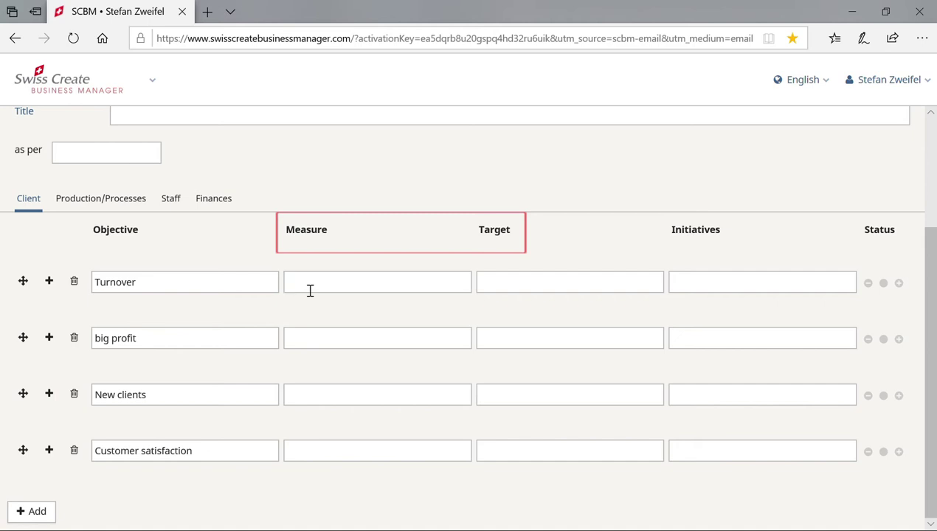
Step: Fill in the Turnover objective with the measure "average monthly turnover" and the target "89'300 / 12 = 7'500$"
type("average monthly turnover")
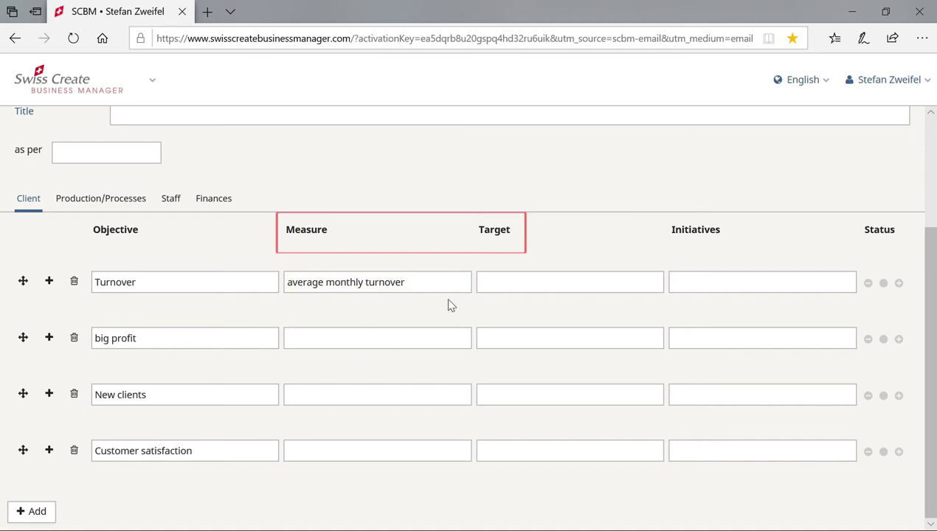
left_click(503, 290)
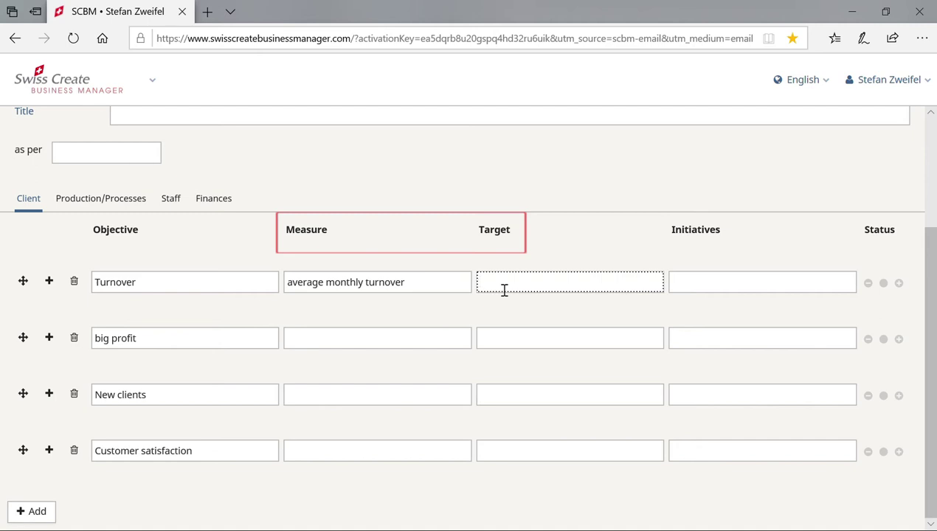
type("89'300 / 12 = 7'500$")
Step: Give the big profit objective the measure "average monthly big profit" and the target "70'790$ / 12 = 5'900$"
left_click(314, 345)
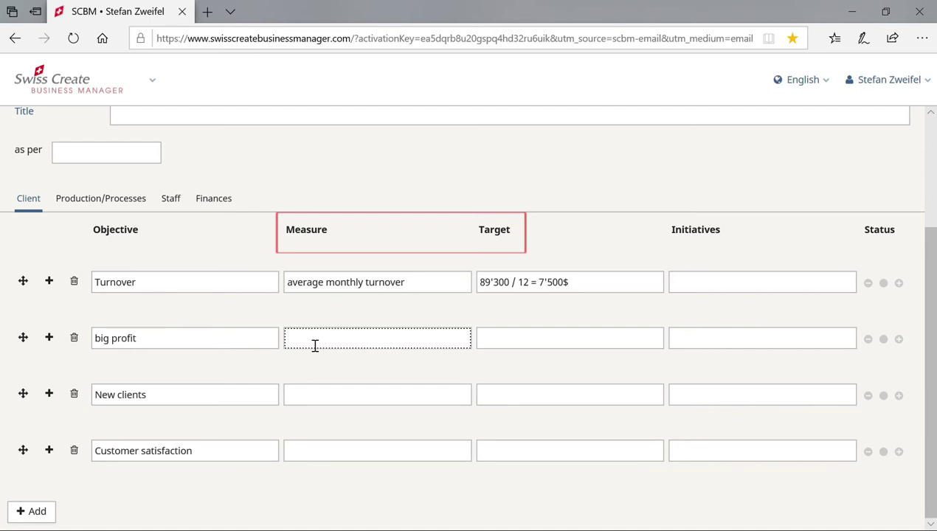
type("average monthly")
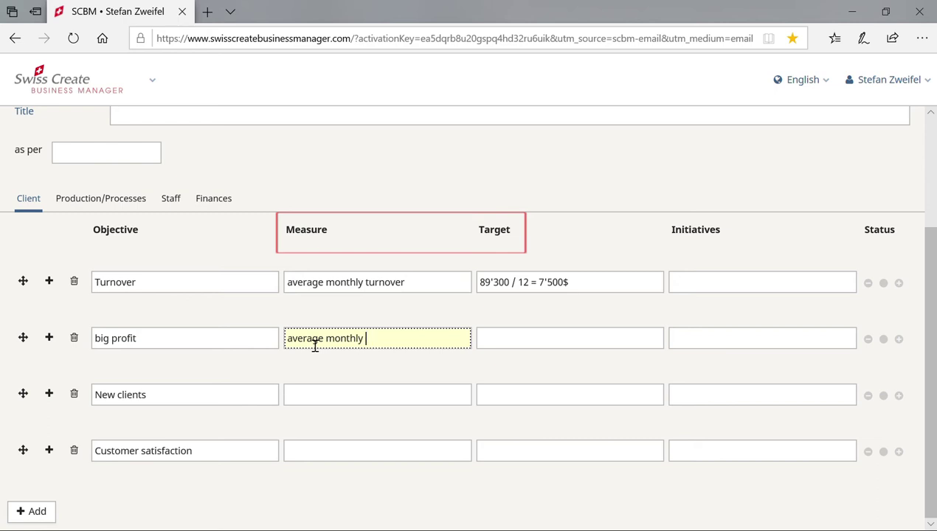
type("big profit")
left_click(527, 348)
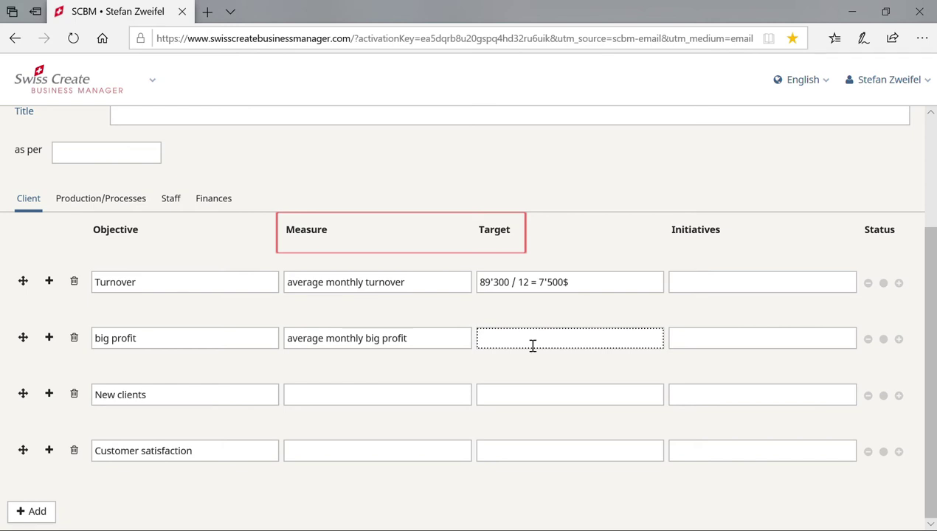
type("70'79")
type("0$ / 12 = 5'900$")
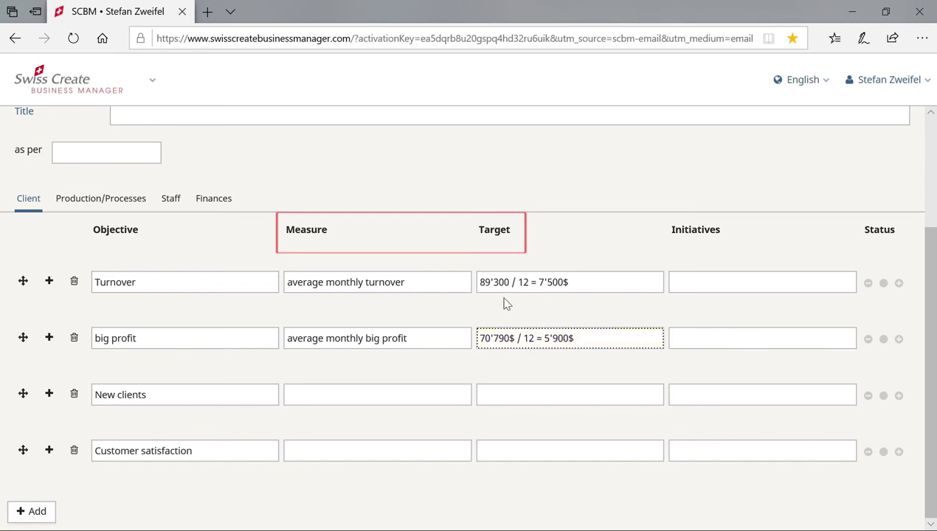
Step: Enter "tally sheet" as the measure and "20%" as the target of the New clients objective
left_click(345, 397)
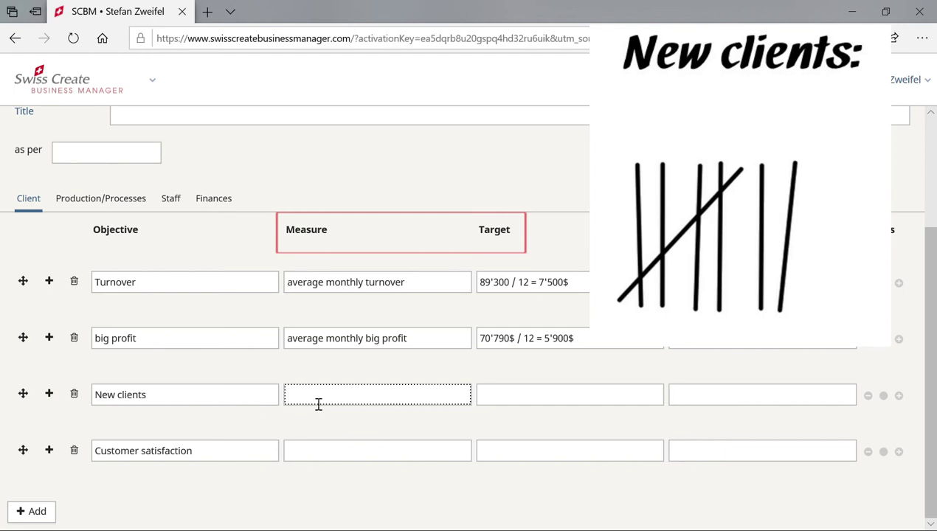
type("tally sheet")
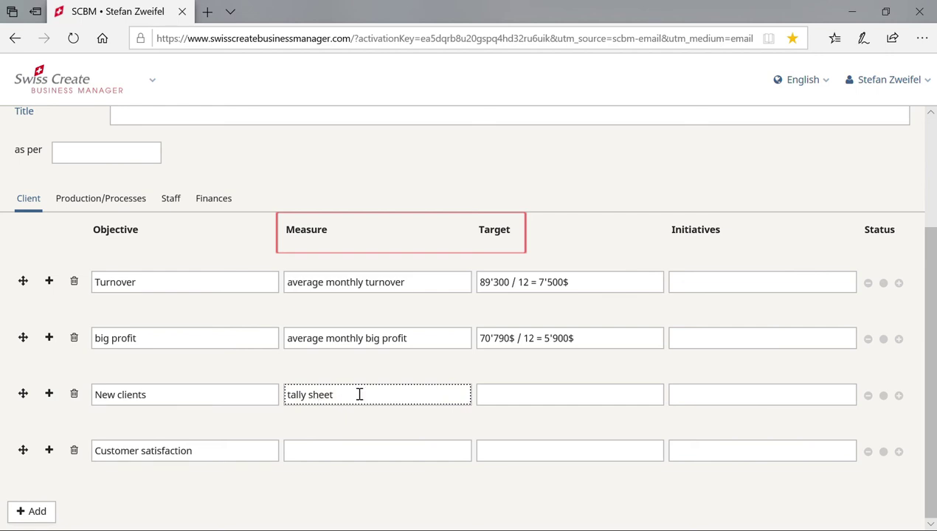
left_click(503, 399)
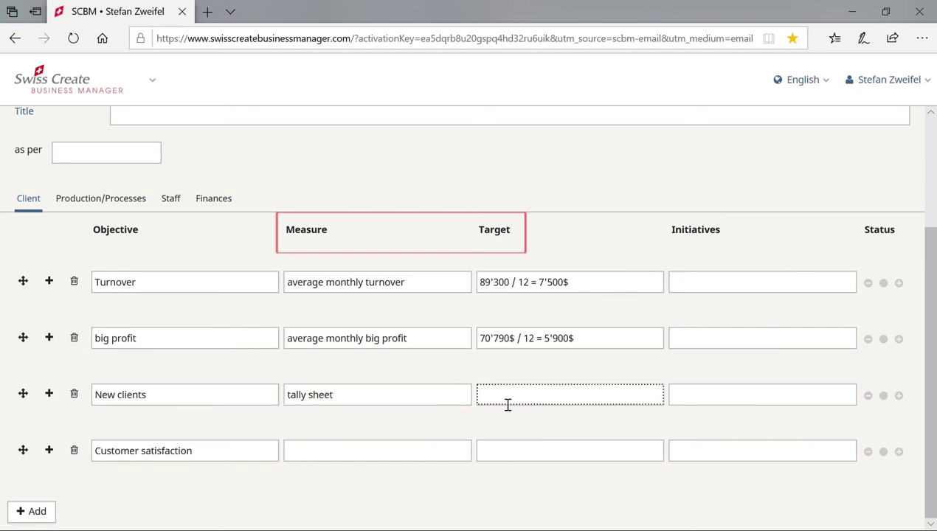
type("20%")
Step: Enter "satisfaction columns" as the measure and "99%" as the target of the Customer satisfaction objective
left_click(310, 459)
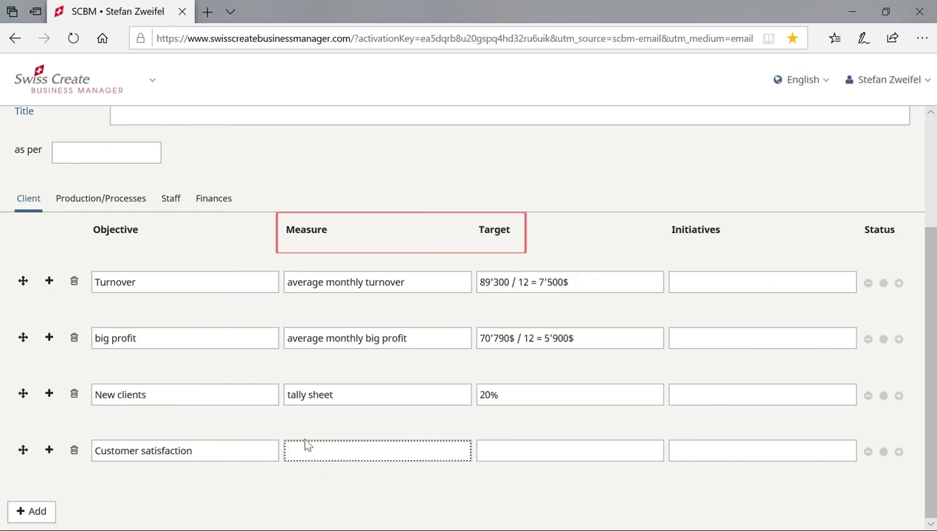
type("satisfaction column")
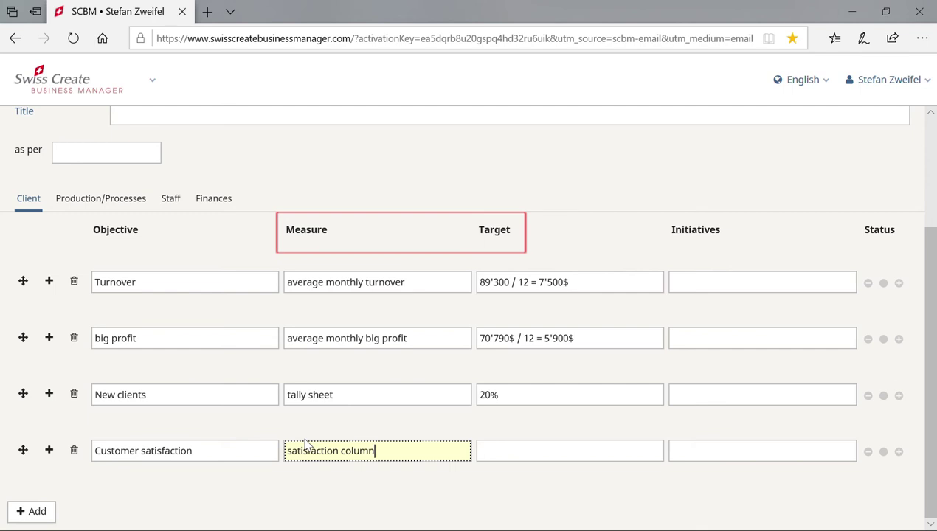
type("s")
left_click(510, 458)
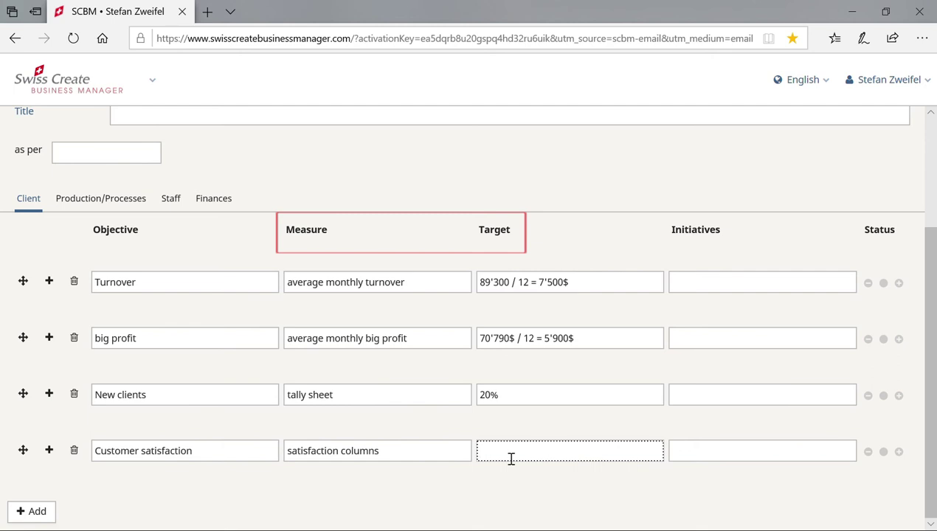
type("99%")
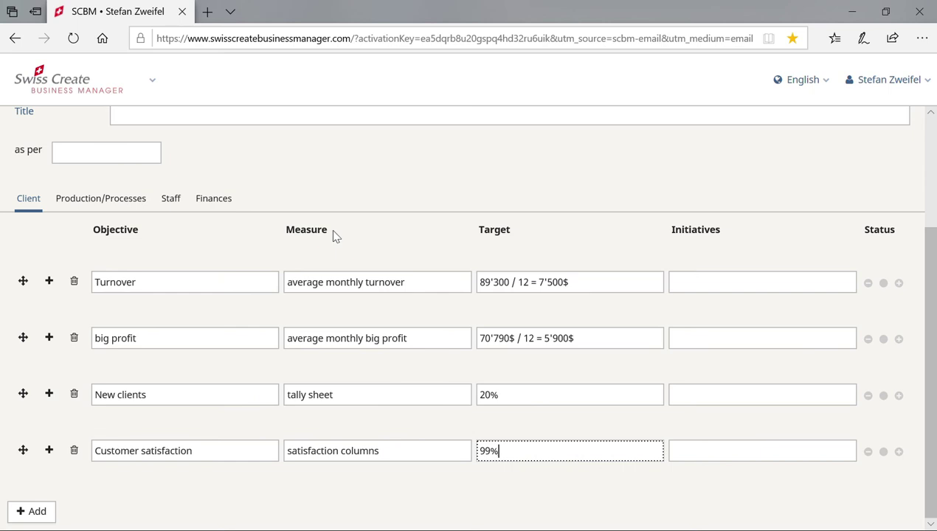
Step: Set the cockpit's "as per" date to 5/1/20
scroll(332, 235, "up", 1)
left_click(63, 220)
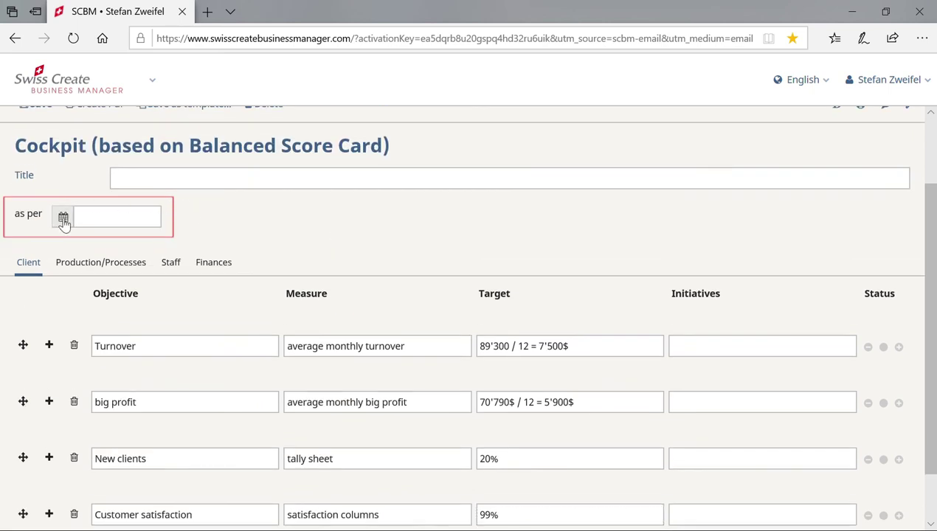
left_click(176, 360)
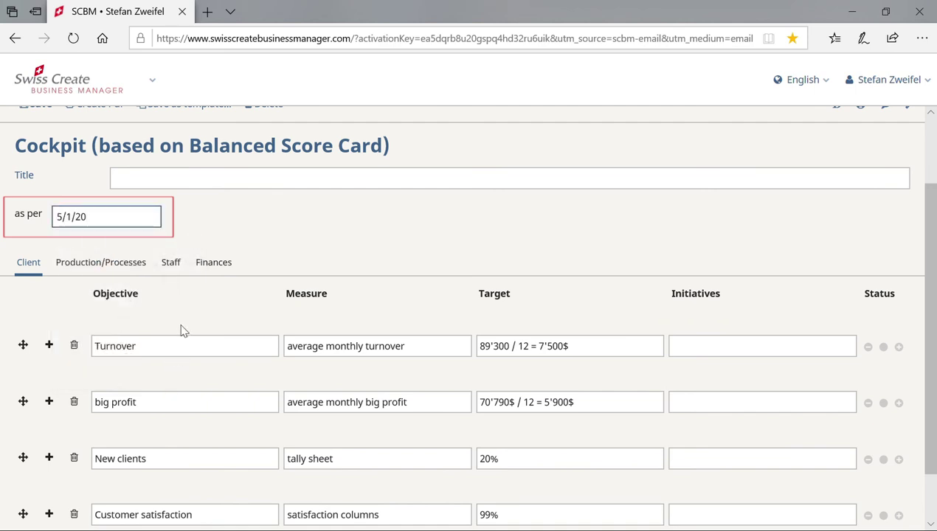
mouse_move(114, 218)
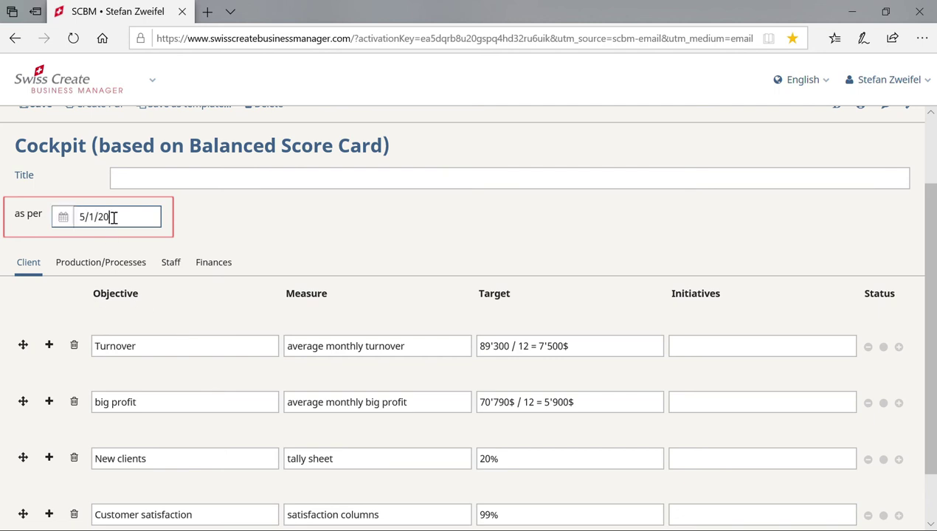
Step: List two initiatives for Turnover on separate lines: "- new costumers concept (- 15.5.)" and "- concept for new products (20.5.)"
left_click(720, 359)
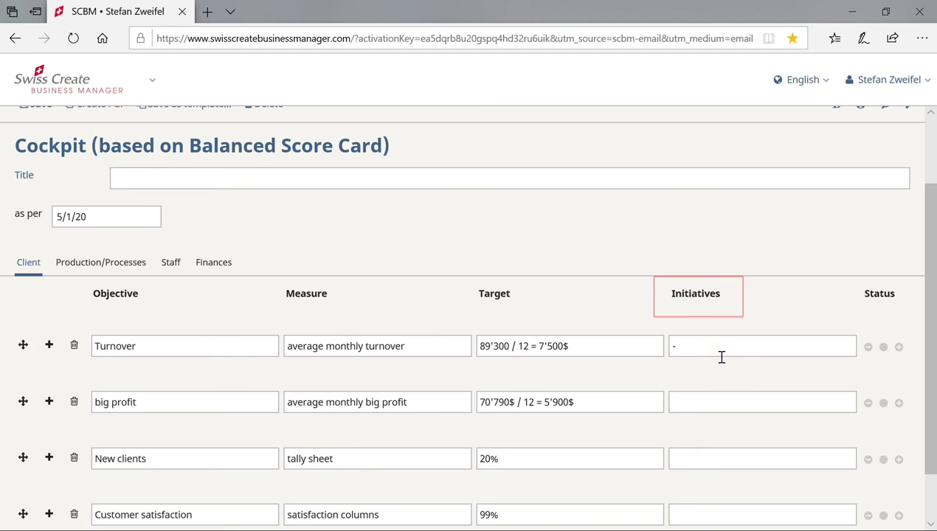
type("new costumers con")
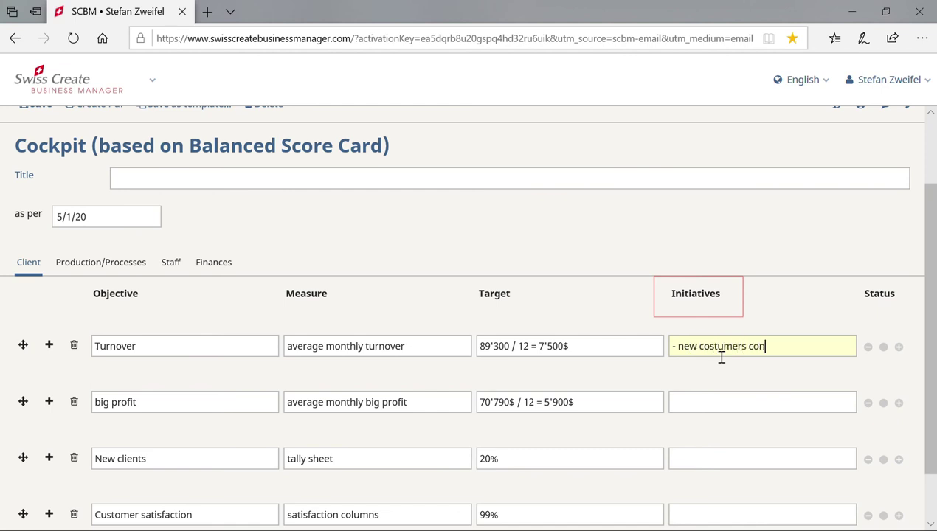
type("cept")
type("(- 15.5.)")
key("Return")
type("-")
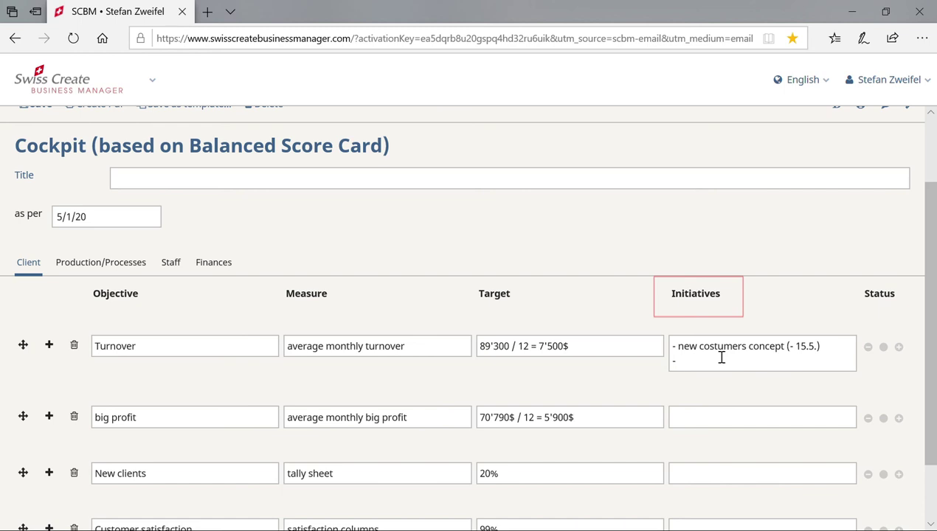
type("concept for new products")
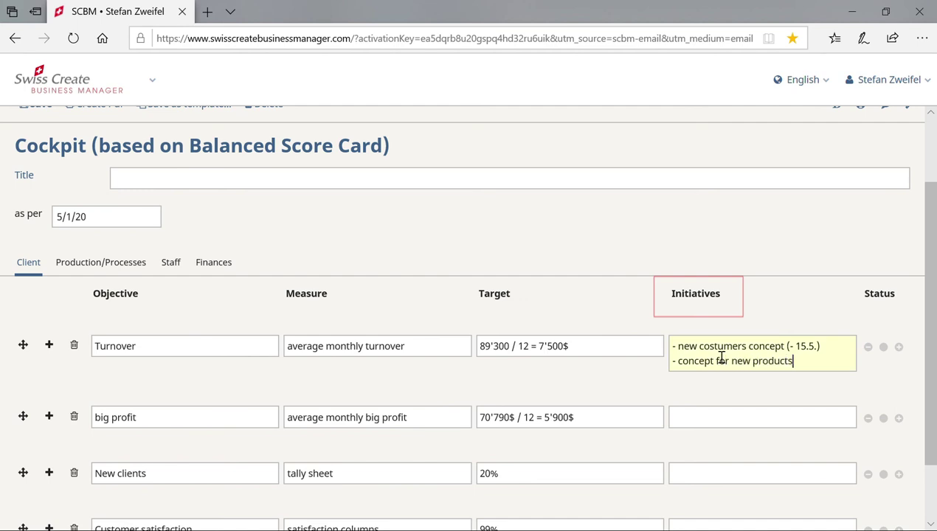
type(" (20.5.")
key("Tab")
type(")")
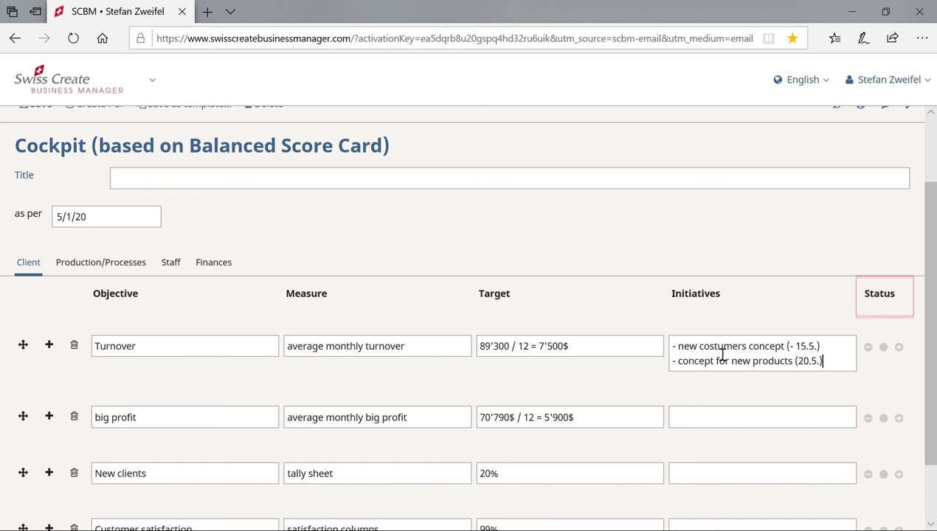
Step: Try the plus and neutral statuses for the Turnover objective, and settle on the red minus status
left_click(901, 348)
left_click(884, 348)
left_click(869, 350)
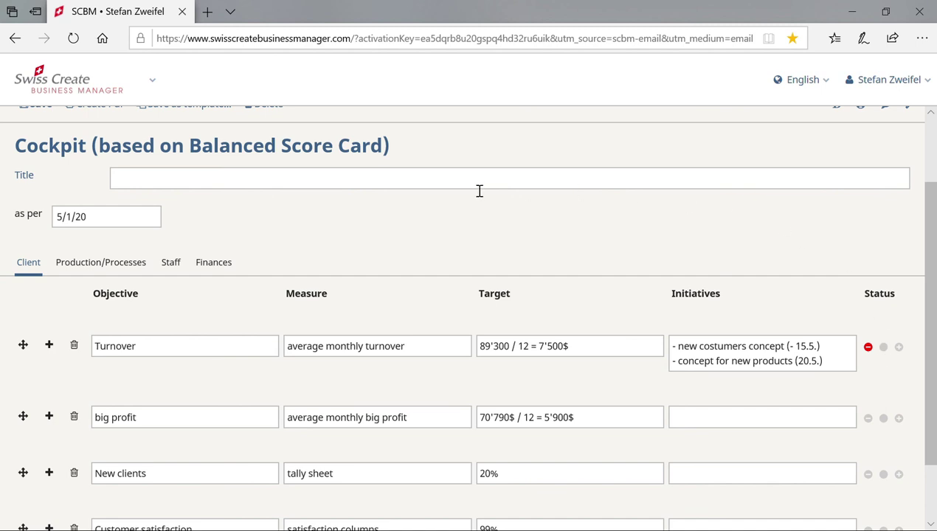
Step: Create a PDF report of the cockpit and open it for saving as a file
scroll(243, 233, "up", 2)
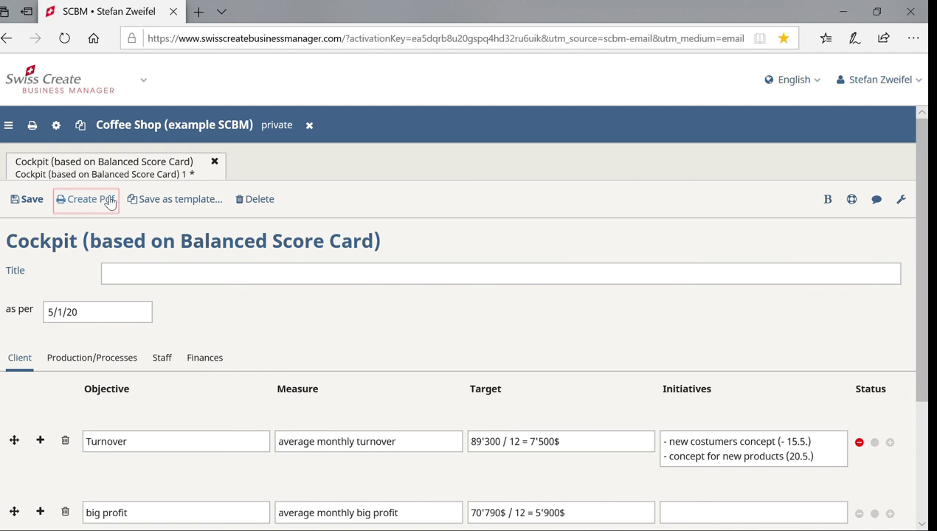
mouse_move(67, 318)
left_click(103, 200)
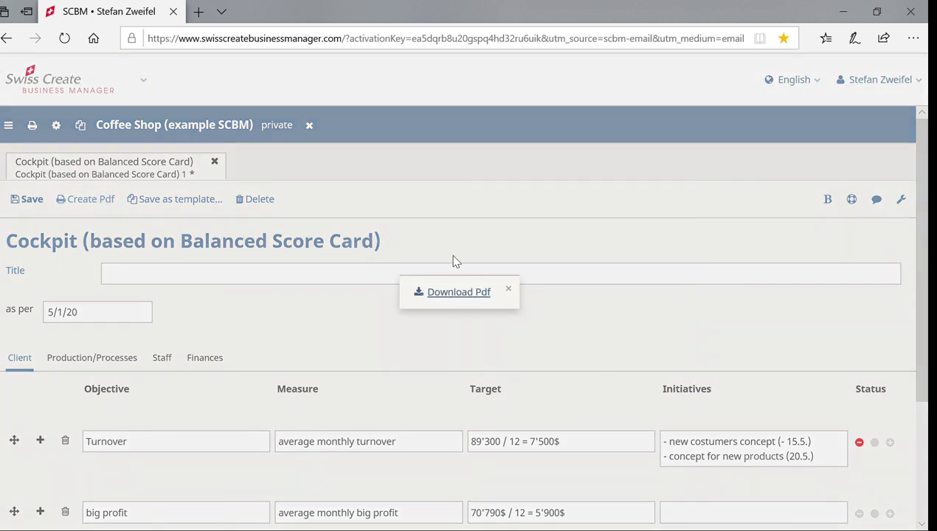
left_click(467, 295)
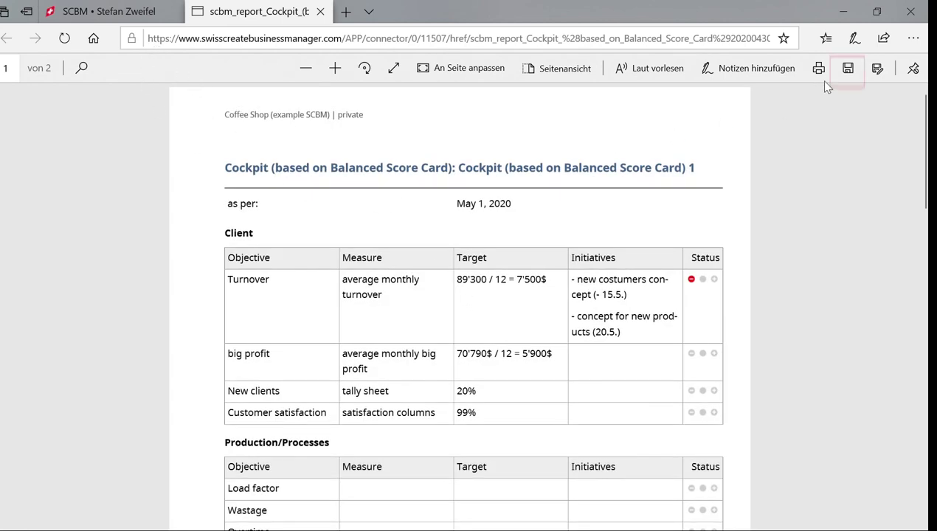
left_click(848, 68)
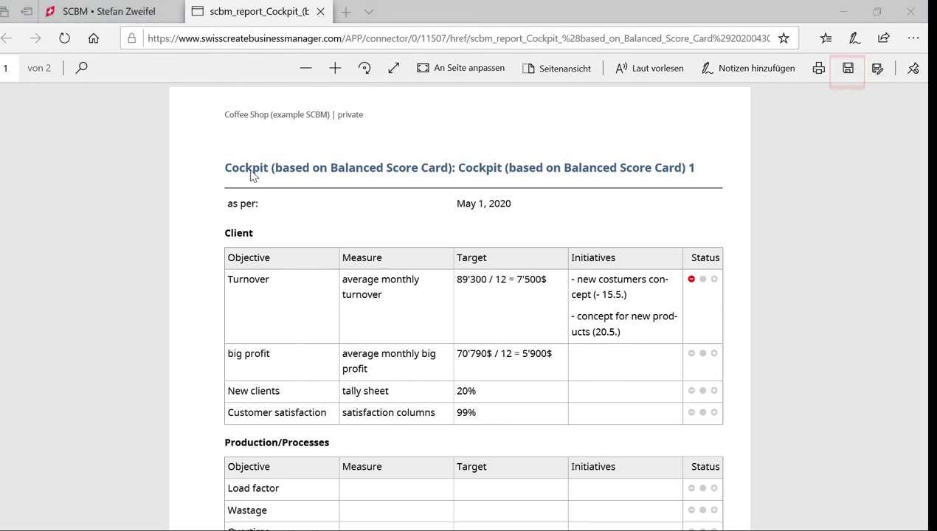